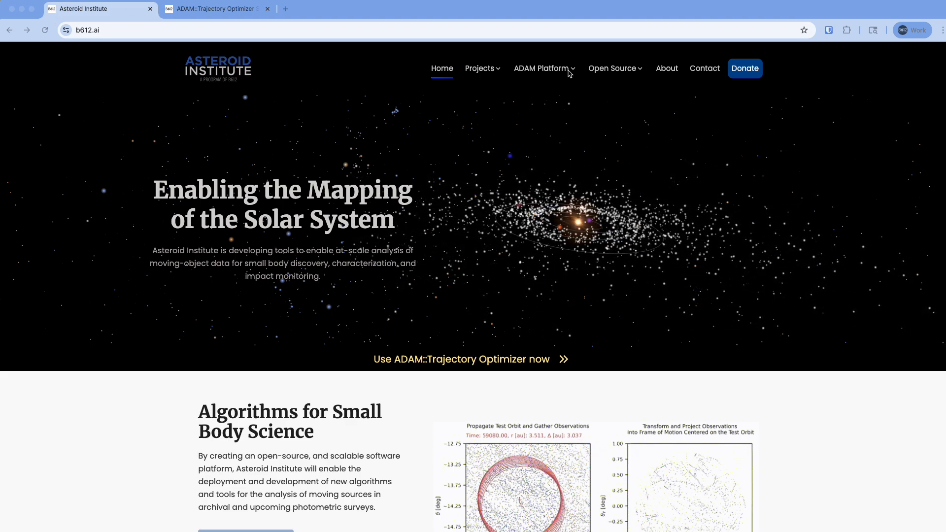
Step: Open the ADAM::Trajectory Optimizer tool at its departure body settings
{"action": "mouse_move", "coordinate": [570, 69]}
{"action": "left_click", "coordinate": [555, 123]}
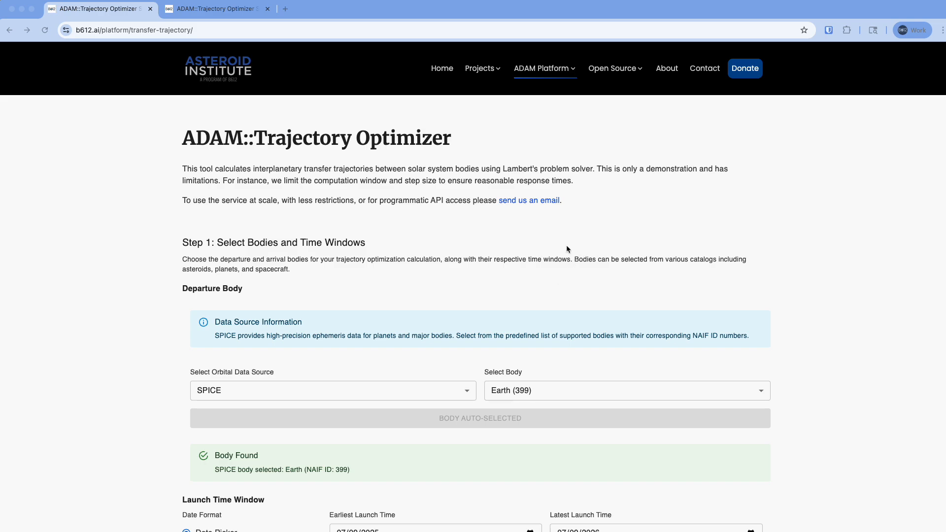
{"action": "scroll", "coordinate": [566, 246], "scroll_direction": "down", "scroll_amount": 3}
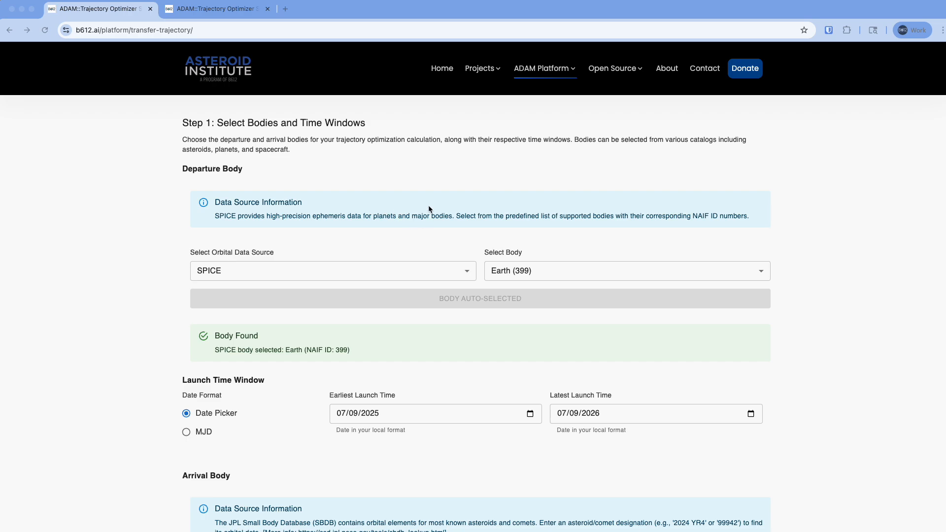
Step: Review the departure body's orbital data sources and available bodies, keeping SPICE and Earth (399)
{"action": "left_click", "coordinate": [465, 275]}
{"action": "left_click", "coordinate": [466, 276]}
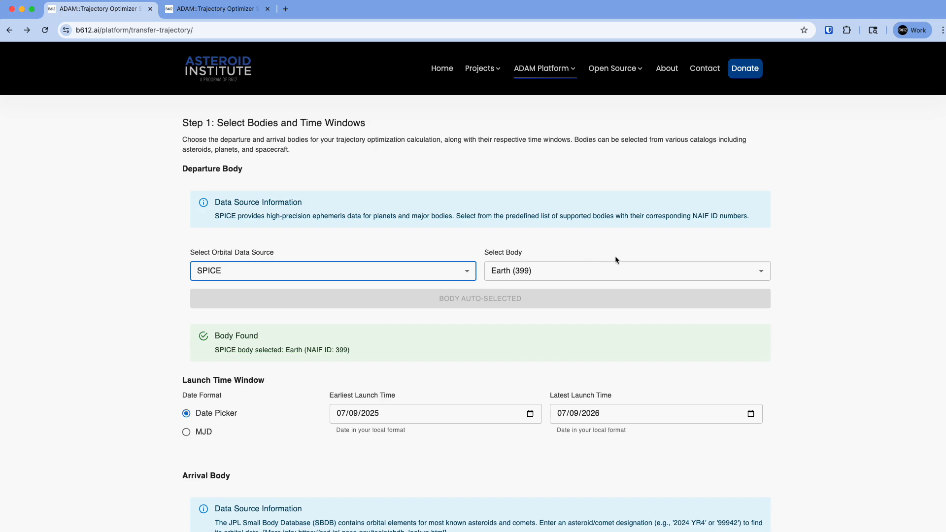
{"action": "left_click", "coordinate": [619, 271]}
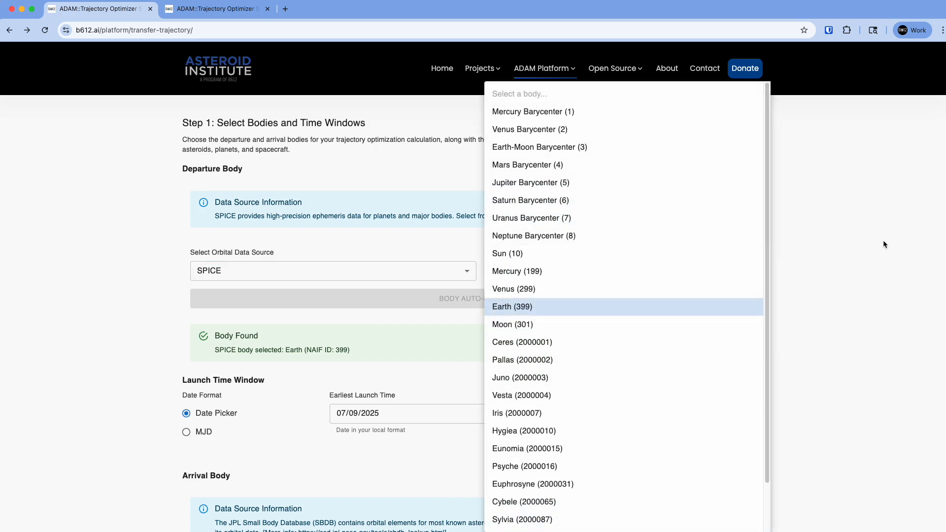
{"action": "left_click", "coordinate": [871, 238]}
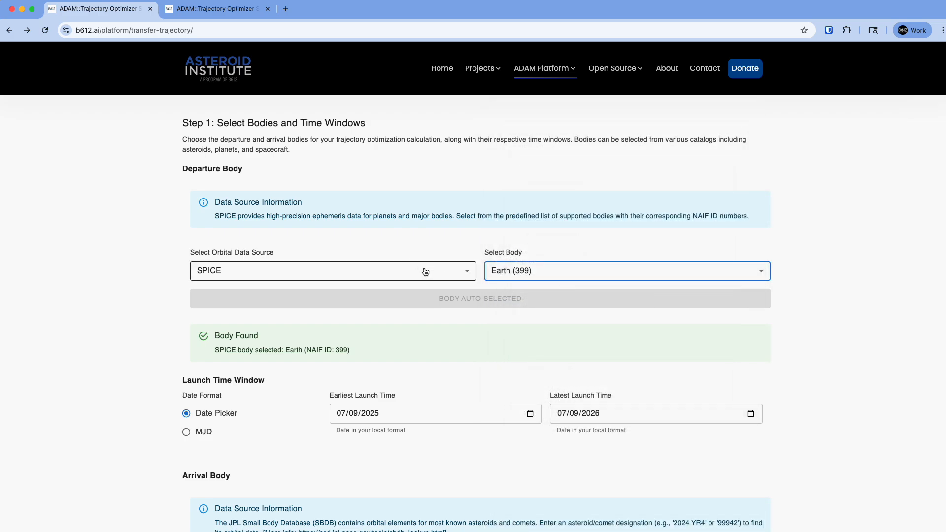
Step: Review the orbital data sources offered for the arrival body, keeping JPL Small Body Database
{"action": "scroll", "coordinate": [430, 347], "scroll_direction": "down", "scroll_amount": 2}
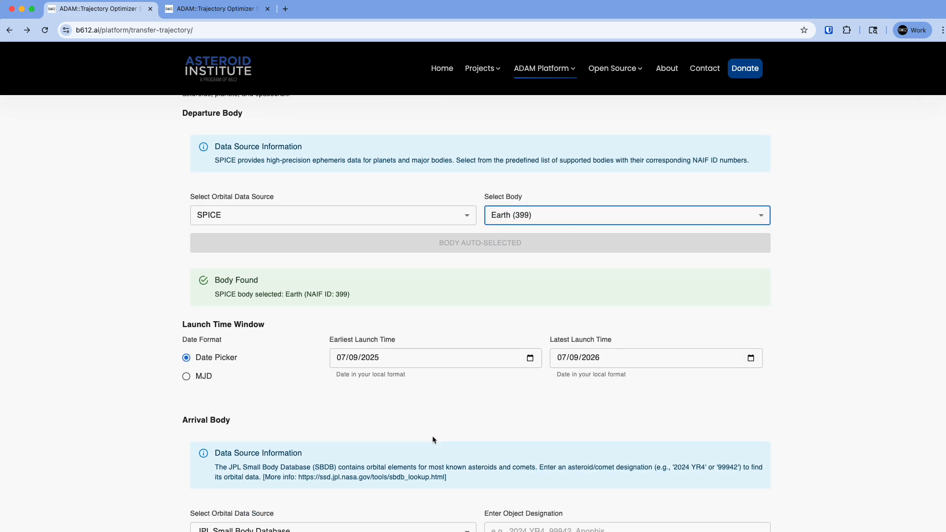
{"action": "scroll", "coordinate": [423, 448], "scroll_direction": "down", "scroll_amount": 1}
{"action": "left_click", "coordinate": [345, 512]}
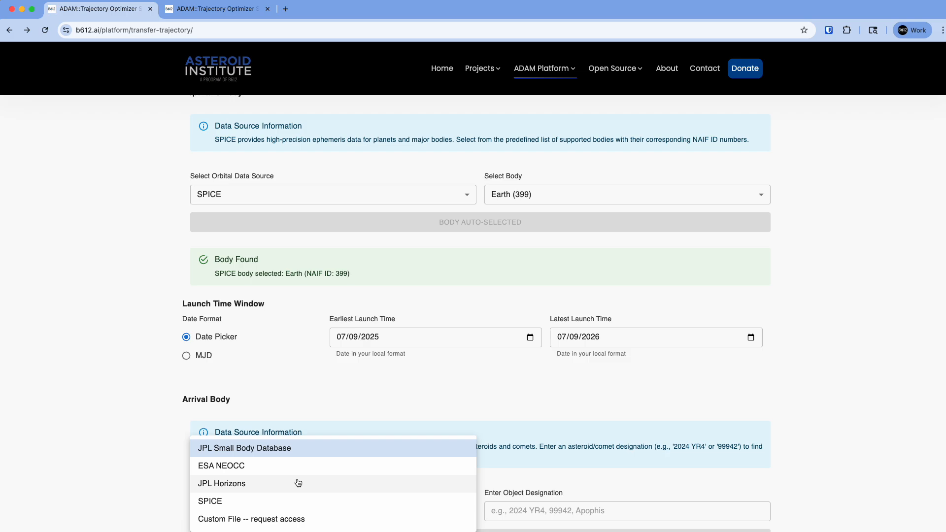
{"action": "left_click", "coordinate": [670, 430]}
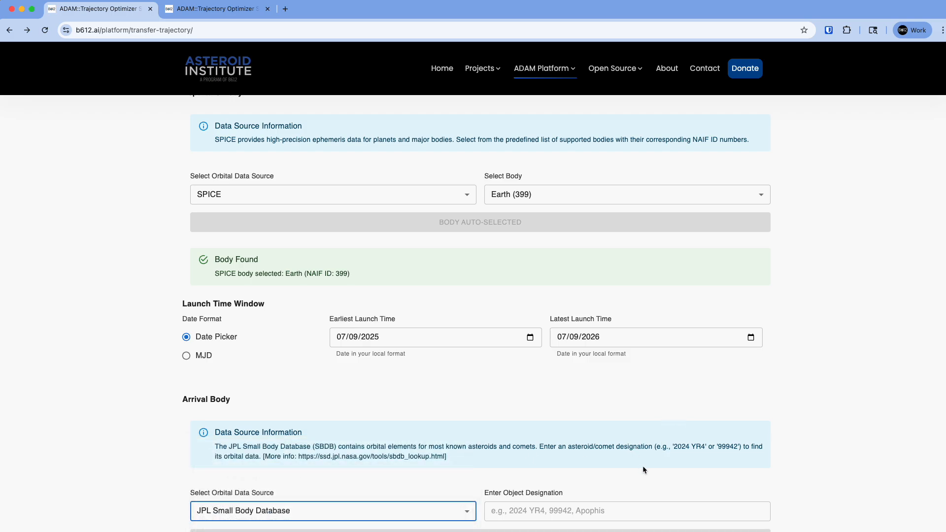
Step: Enter Eros as the arrival object designation and look it up in the JPL Small Body Database
{"action": "scroll", "coordinate": [631, 429], "scroll_direction": "down", "scroll_amount": 1}
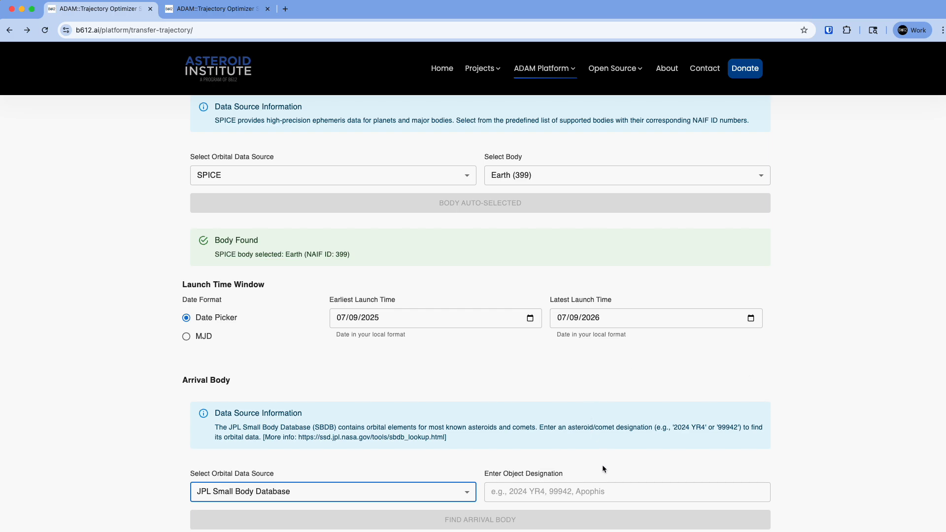
{"action": "left_click", "coordinate": [582, 493]}
{"action": "type", "text": "Eros"}
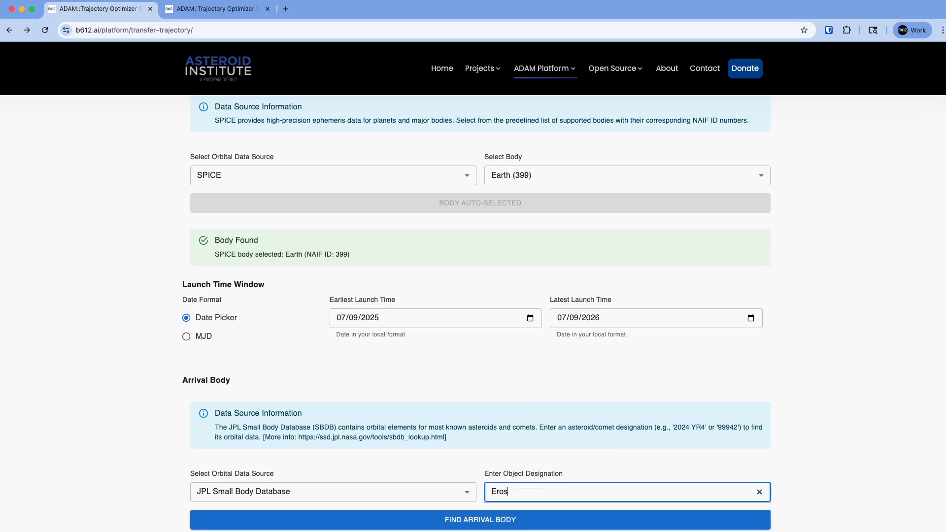
{"action": "scroll", "coordinate": [599, 459], "scroll_direction": "down", "scroll_amount": 2}
{"action": "left_click", "coordinate": [515, 464]}
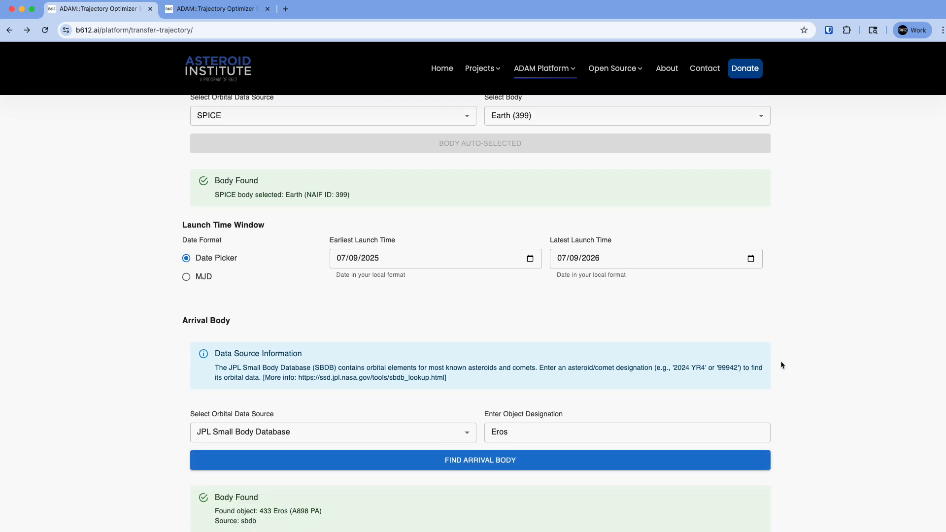
Step: Switch the launch window's date format to MJD and back to Date Picker
{"action": "scroll", "coordinate": [782, 365], "scroll_direction": "down", "scroll_amount": 1}
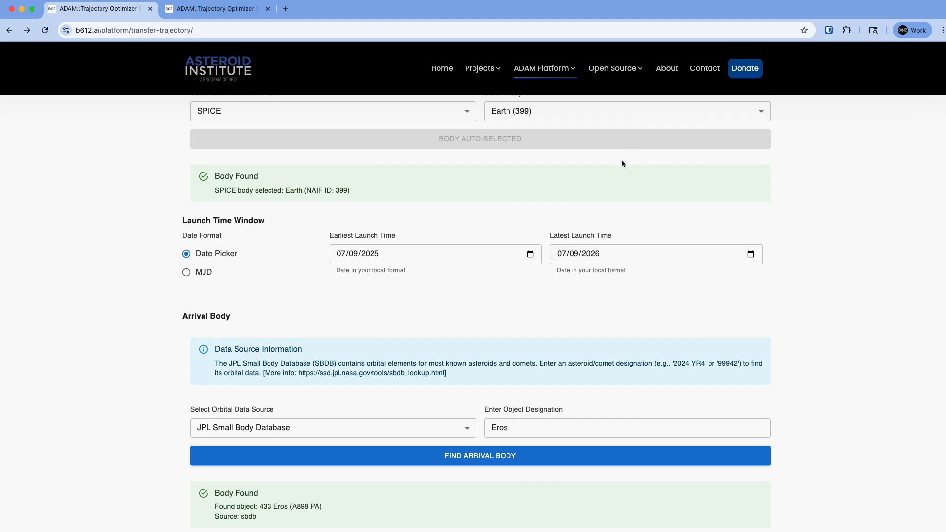
{"action": "scroll", "coordinate": [601, 181], "scroll_direction": "up", "scroll_amount": 2}
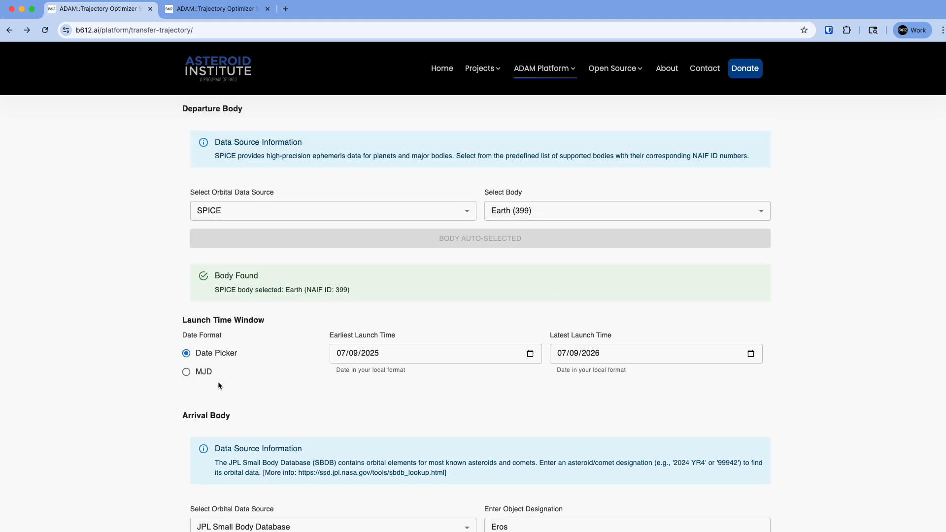
{"action": "left_click", "coordinate": [204, 376]}
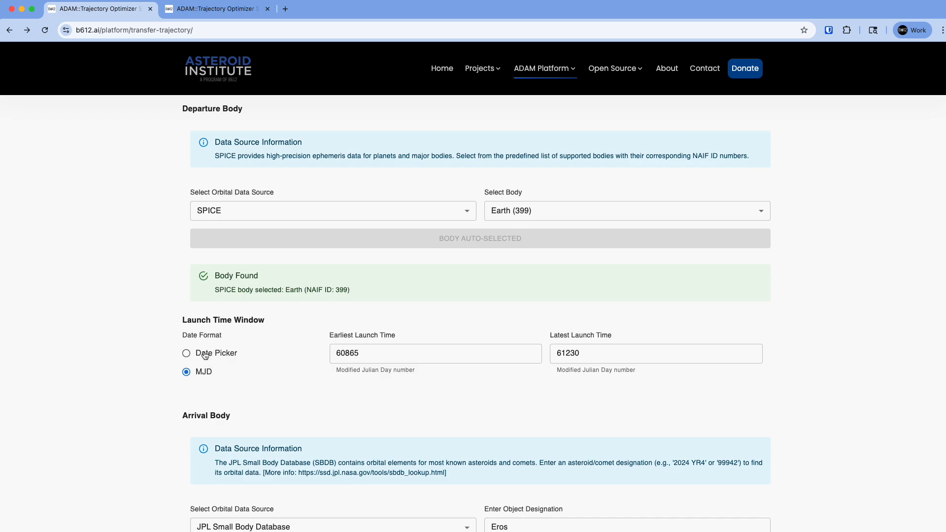
{"action": "left_click", "coordinate": [206, 355]}
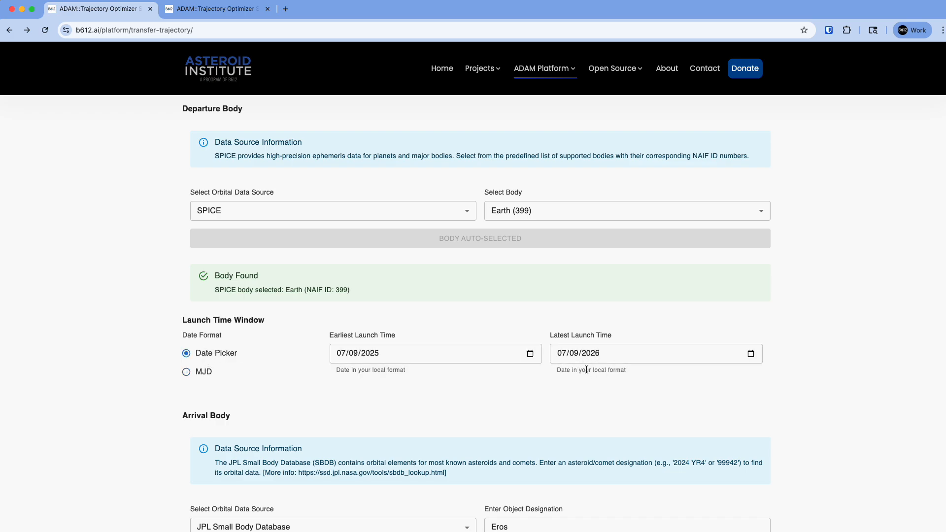
Step: Set the latest launch date to 07/09/2028 and the latest arrival date to 07/09/2029
{"action": "left_click", "coordinate": [595, 353]}
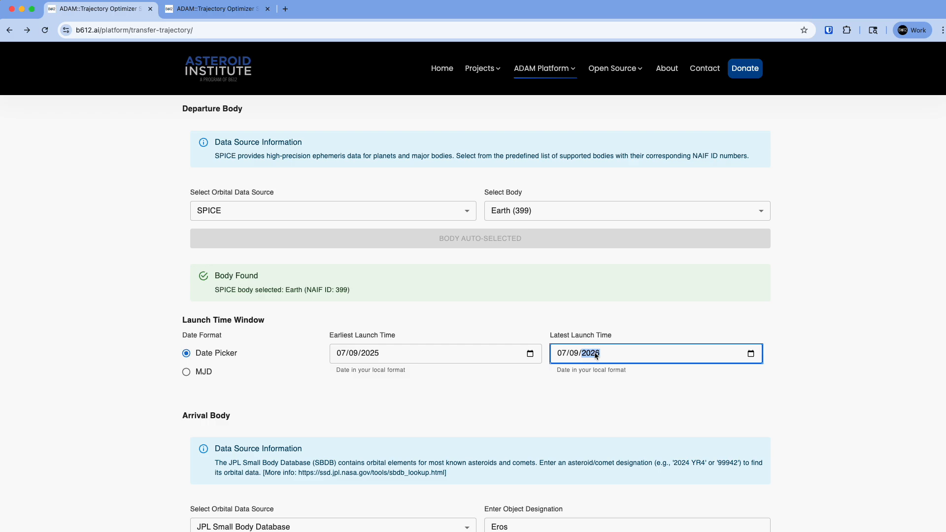
{"action": "type", "text": "2028"}
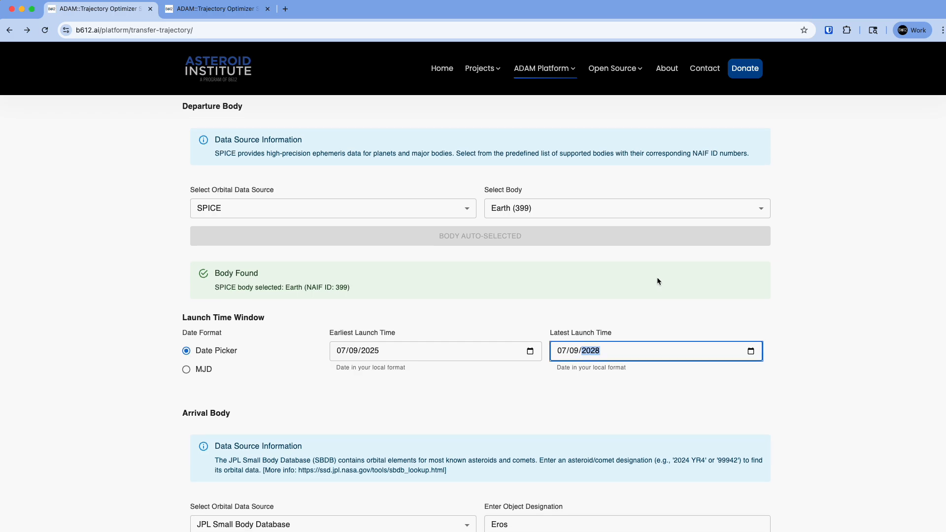
{"action": "scroll", "coordinate": [661, 278], "scroll_direction": "down", "scroll_amount": 5}
{"action": "left_click", "coordinate": [600, 454]}
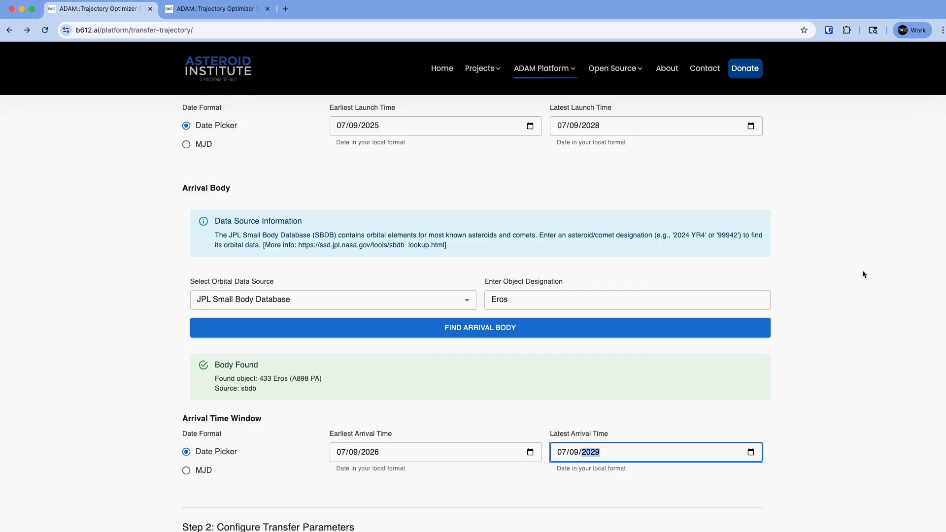
Step: Review the transfer parameters and compute the prograde trajectory with an 11-day step size and maximum C3 departure of 200 km²/s²
{"action": "scroll", "coordinate": [861, 270], "scroll_direction": "down", "scroll_amount": 1}
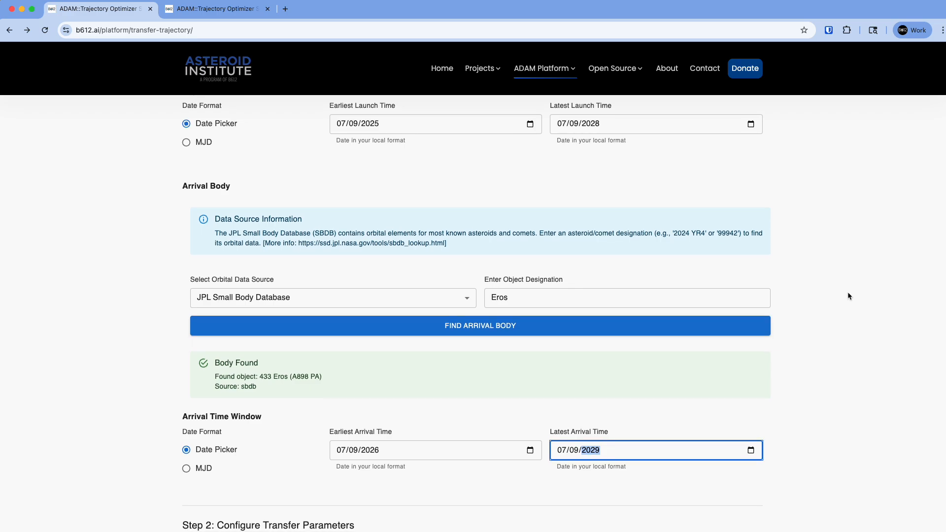
{"action": "scroll", "coordinate": [847, 294], "scroll_direction": "down", "scroll_amount": 3}
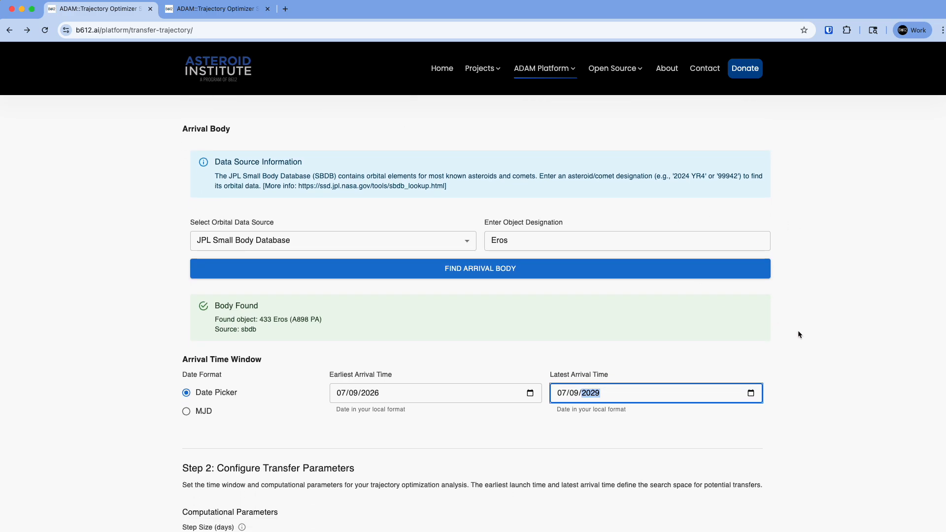
{"action": "scroll", "coordinate": [832, 314], "scroll_direction": "down", "scroll_amount": 5}
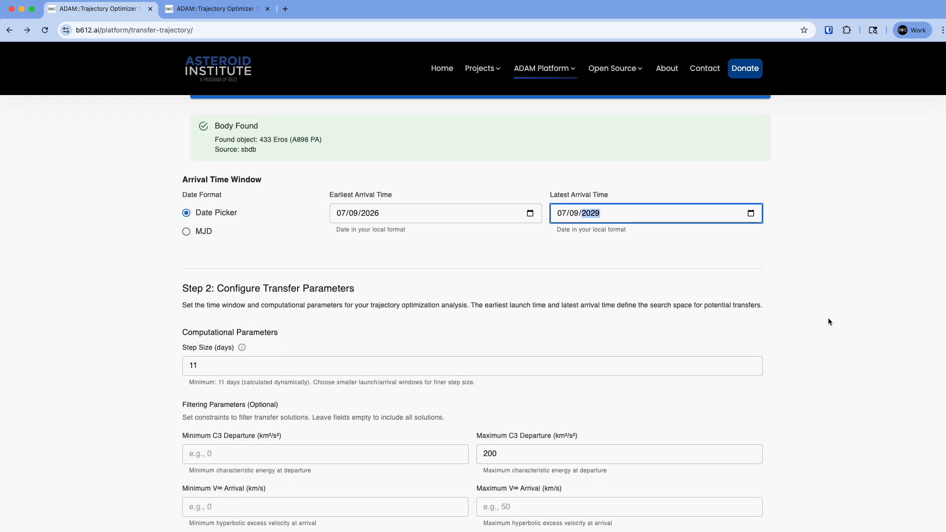
{"action": "scroll", "coordinate": [828, 322], "scroll_direction": "down", "scroll_amount": 5}
{"action": "scroll", "coordinate": [826, 317], "scroll_direction": "up", "scroll_amount": 1}
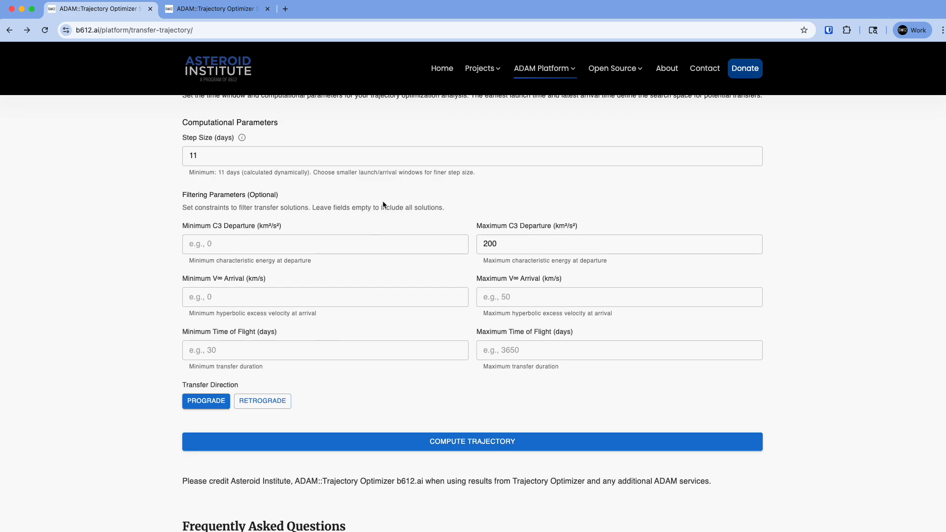
{"action": "scroll", "coordinate": [375, 193], "scroll_direction": "up", "scroll_amount": 3}
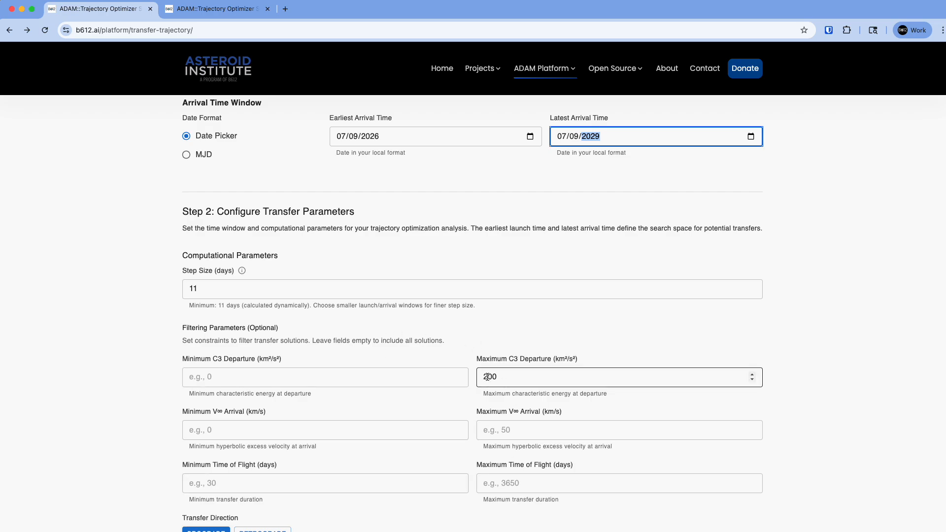
{"action": "scroll", "coordinate": [487, 377], "scroll_direction": "down", "scroll_amount": 3}
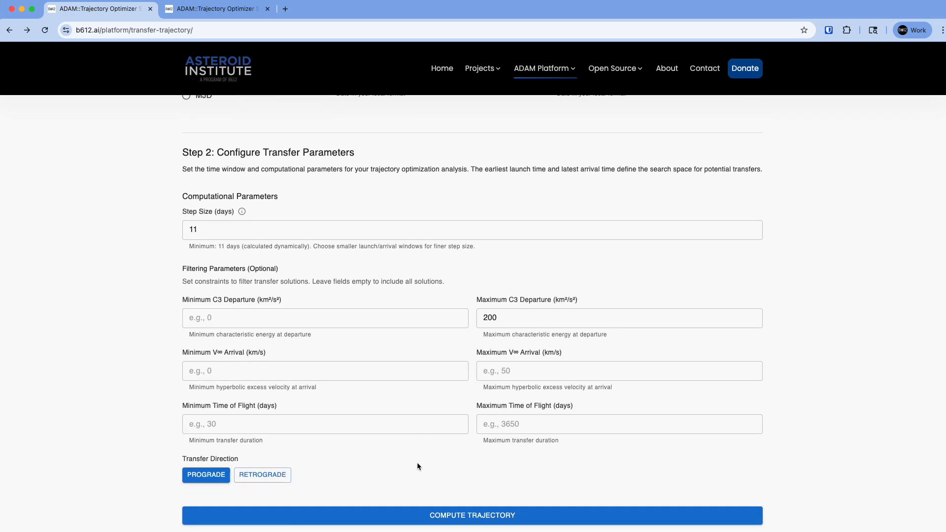
{"action": "left_click", "coordinate": [435, 521]}
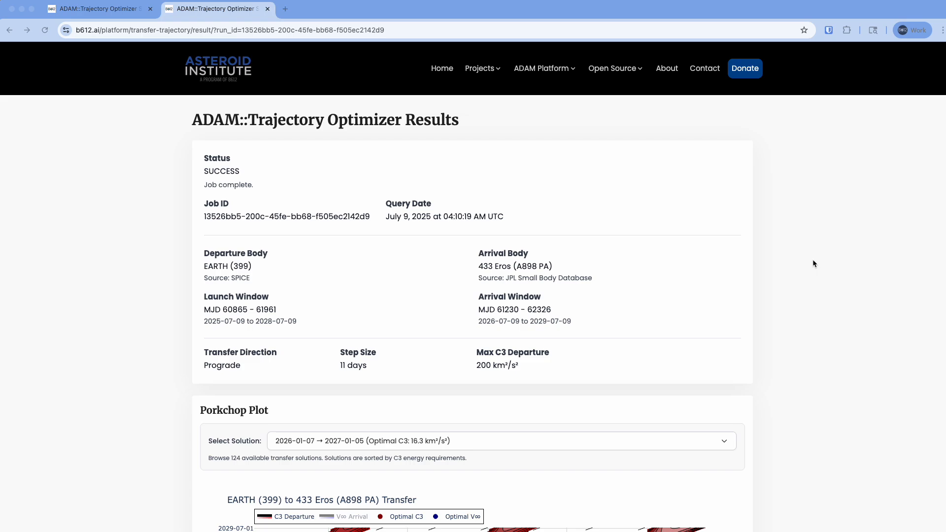
Step: Compare the V∞ Arrival and C3 Departure contours on the porkchop plot, leaving only C3 Departure displayed
{"action": "scroll", "coordinate": [814, 263], "scroll_direction": "down", "scroll_amount": 5}
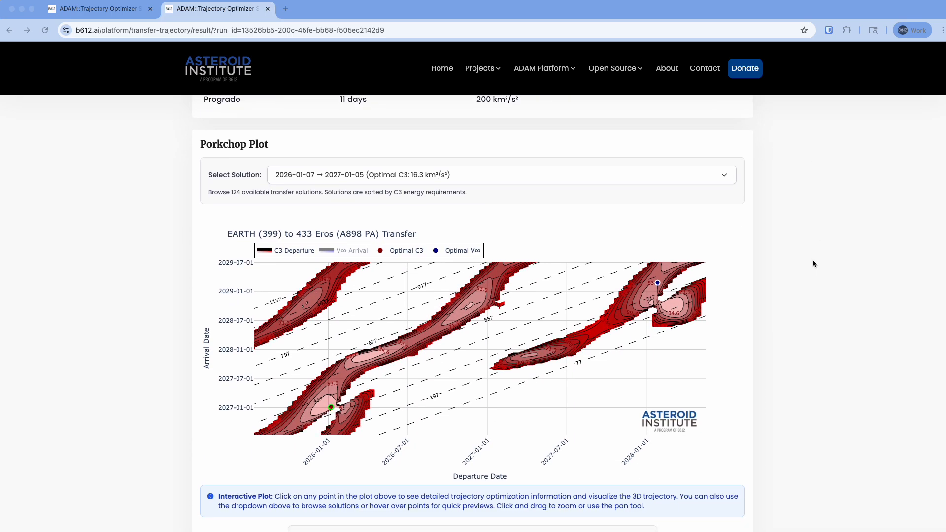
{"action": "scroll", "coordinate": [818, 264], "scroll_direction": "down", "scroll_amount": 1}
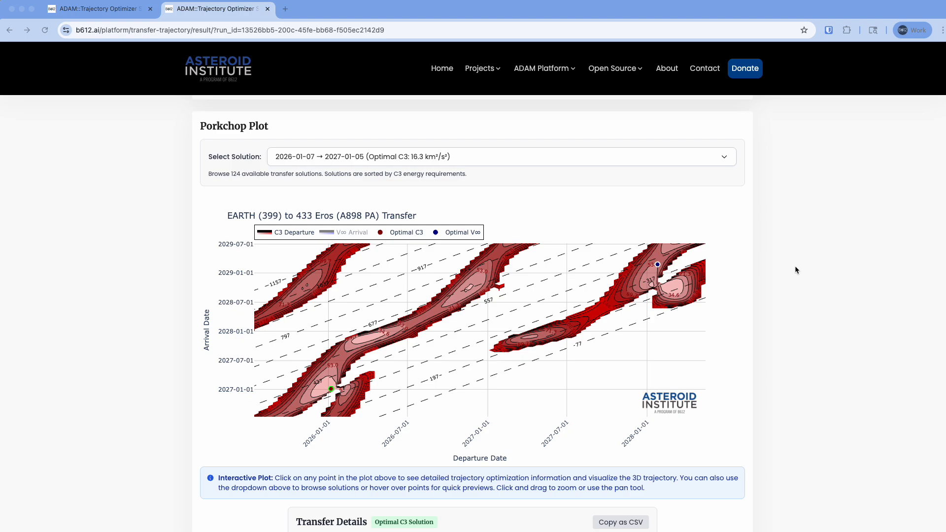
{"action": "left_click", "coordinate": [345, 233]}
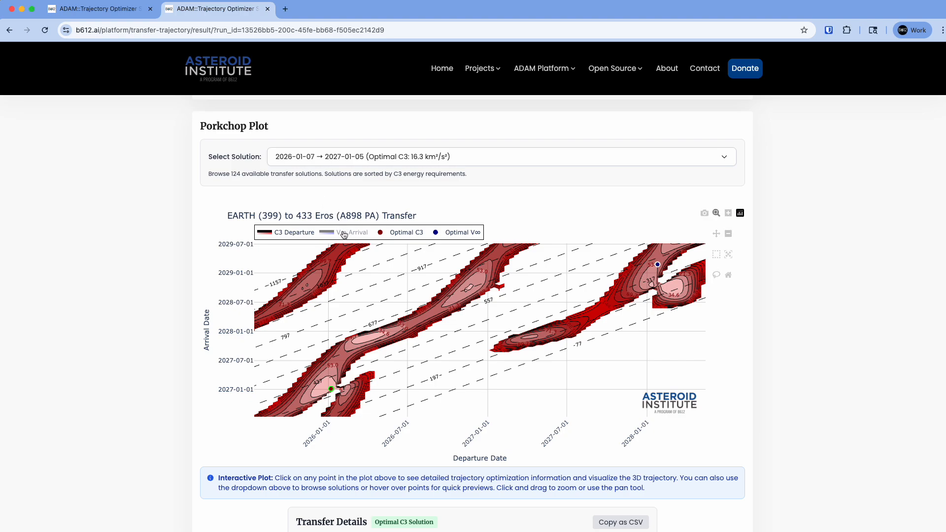
{"action": "left_click", "coordinate": [282, 235]}
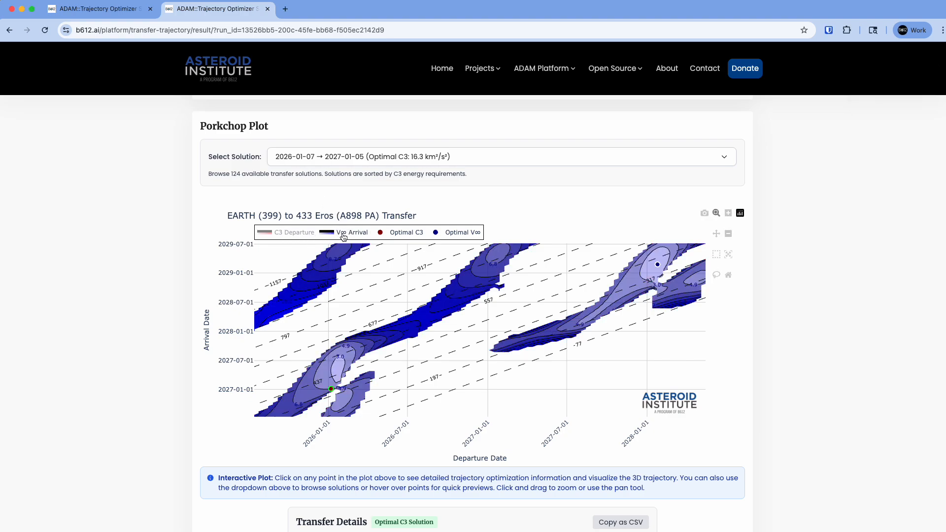
{"action": "left_click", "coordinate": [343, 235]}
{"action": "left_click", "coordinate": [286, 234]}
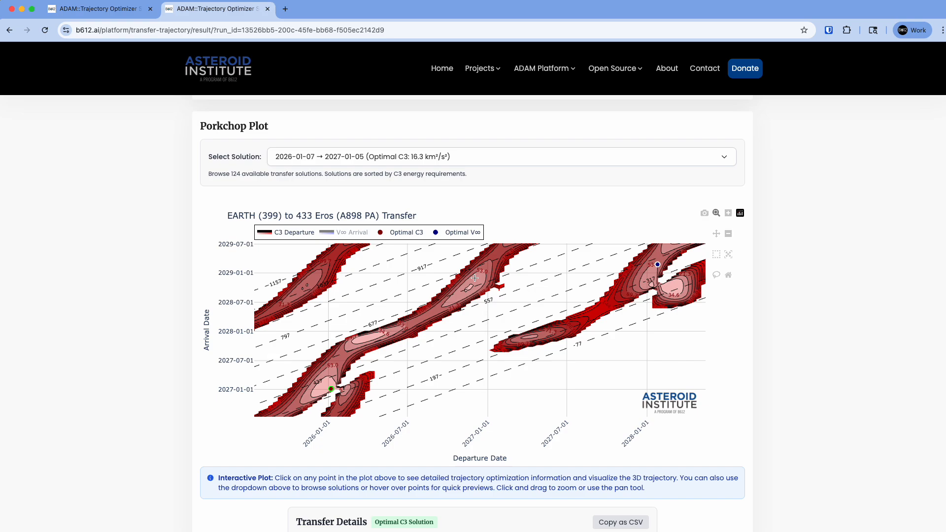
Step: Zoom in on the porkchop plot's central contour region around late-2026 departures and autoscale back to the full plot
{"action": "mouse_move", "coordinate": [475, 279]}
{"action": "left_click_drag", "start_coordinate": [528, 266], "coordinate": [415, 338]}
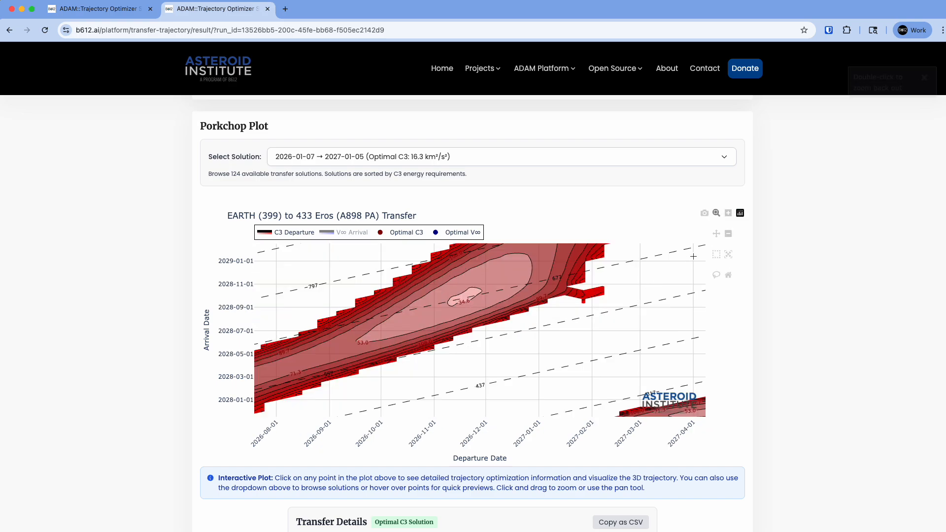
{"action": "left_click", "coordinate": [728, 257]}
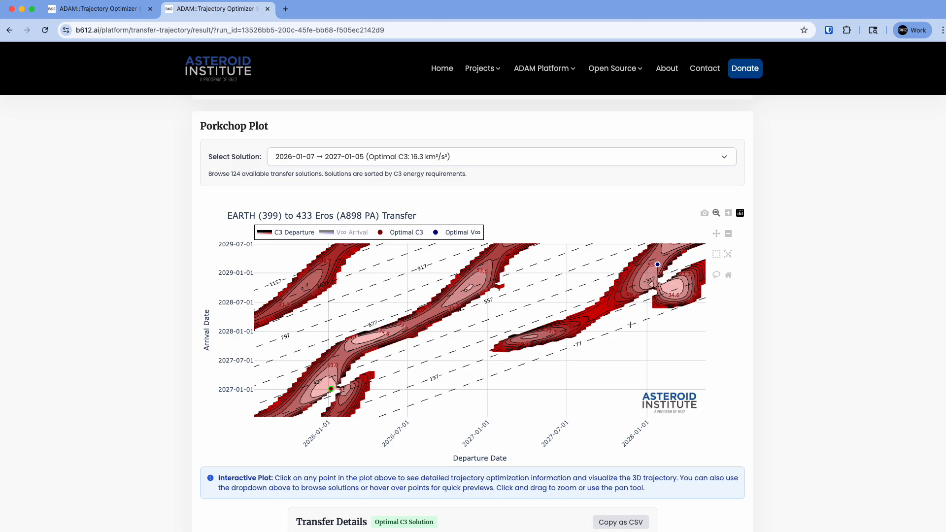
Step: Select the transfer departing 2026-10-20 and arriving 2028-08-10 on the porkchop plot
{"action": "mouse_move", "coordinate": [541, 335]}
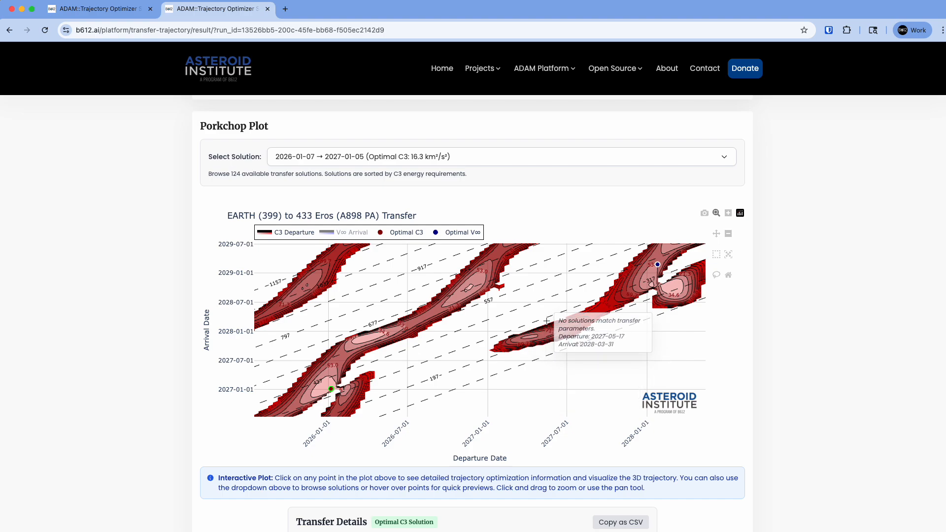
{"action": "mouse_move", "coordinate": [455, 296]}
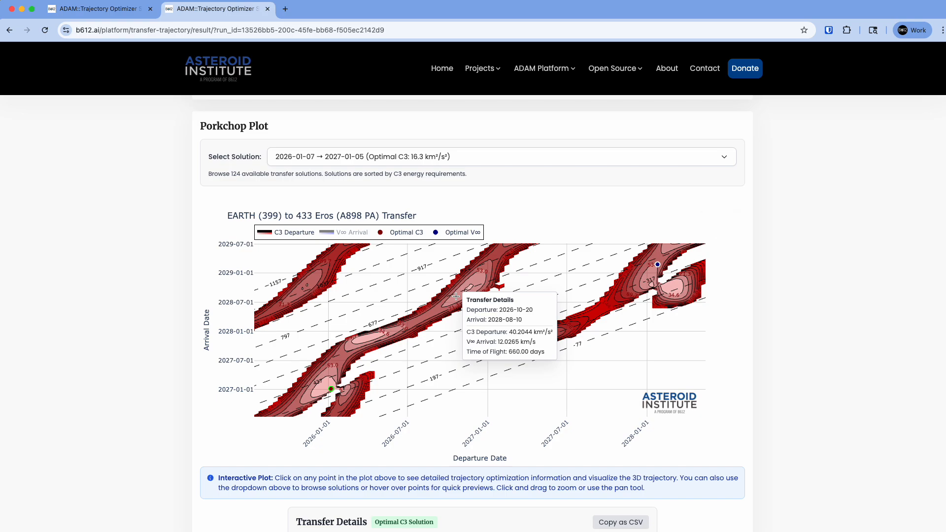
{"action": "left_click", "coordinate": [455, 296]}
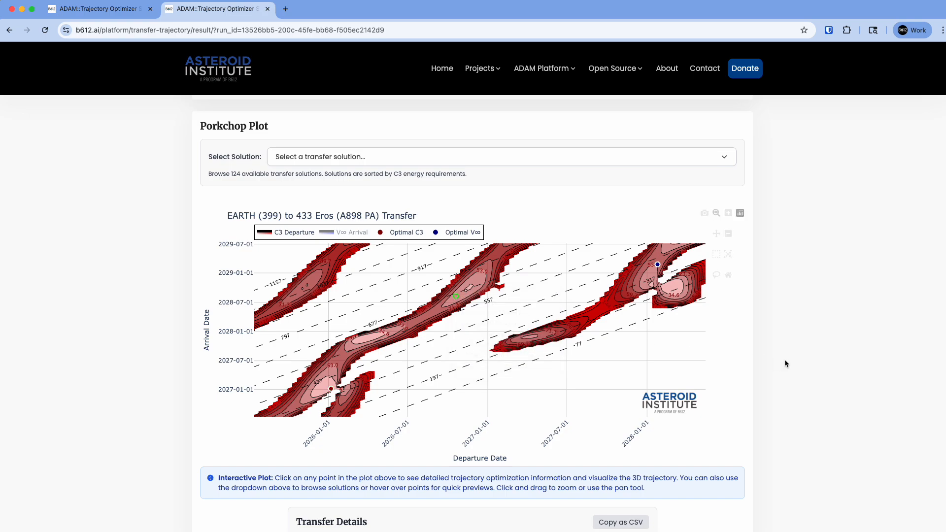
Step: Review the selected transfer's timeline, energy requirements, orbital elements, departure and arrival state vectors, and launch direction
{"action": "scroll", "coordinate": [784, 359], "scroll_direction": "down", "scroll_amount": 2}
{"action": "scroll", "coordinate": [784, 362], "scroll_direction": "down", "scroll_amount": 5}
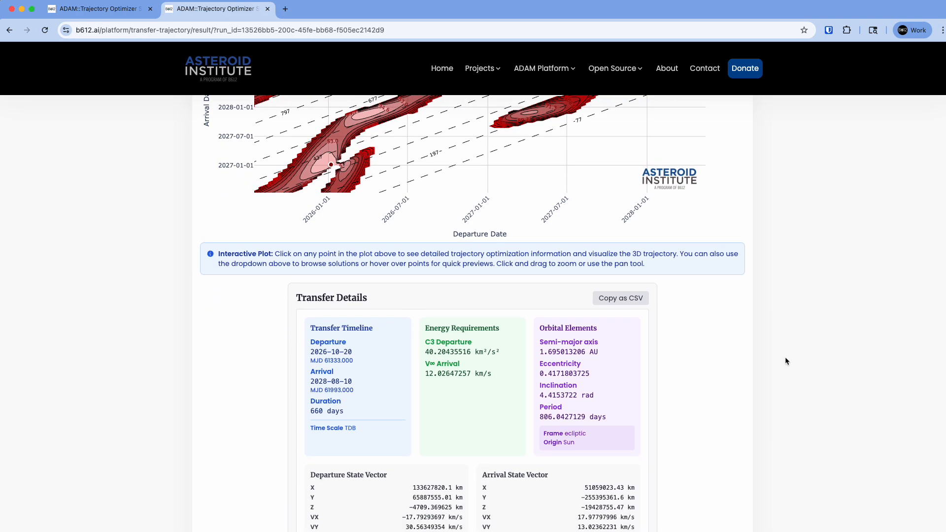
{"action": "scroll", "coordinate": [785, 361], "scroll_direction": "down", "scroll_amount": 2}
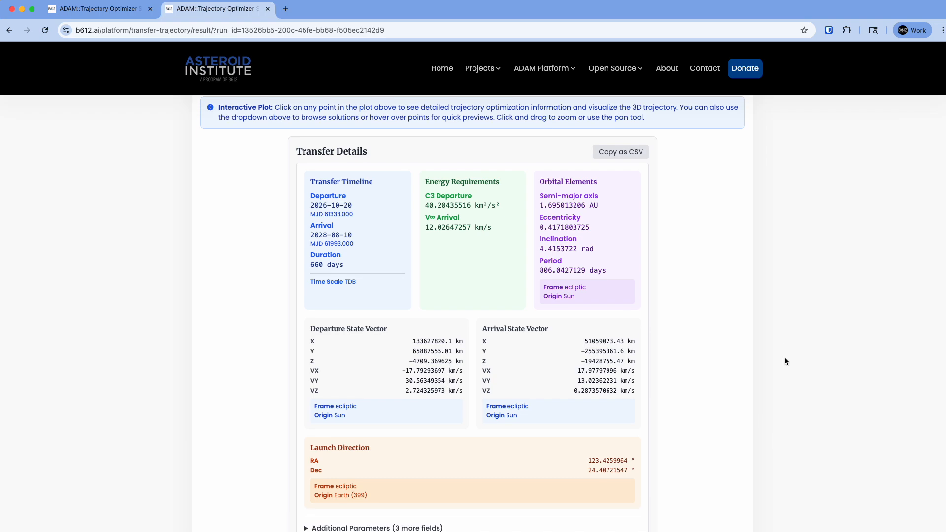
{"action": "scroll", "coordinate": [785, 362], "scroll_direction": "down", "scroll_amount": 1}
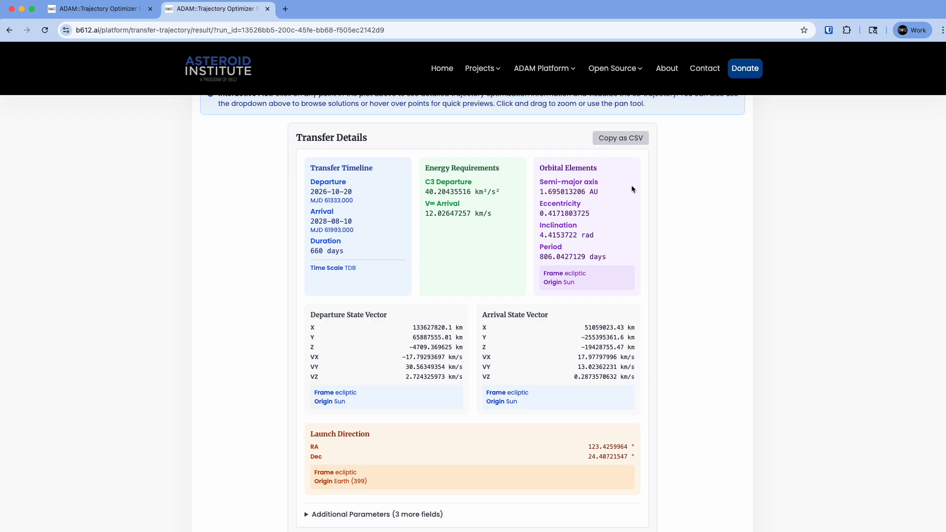
{"action": "scroll", "coordinate": [689, 369], "scroll_direction": "down", "scroll_amount": 5}
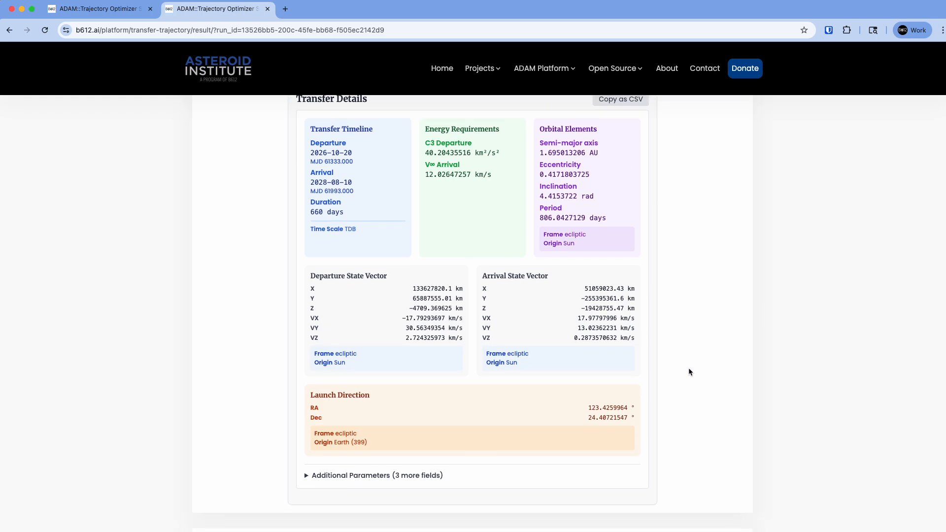
Step: Play the 3D transfer preview from an oblique, closer view of the orbits and pause the animation at 2027-11-01
{"action": "scroll", "coordinate": [729, 352], "scroll_direction": "down", "scroll_amount": 4}
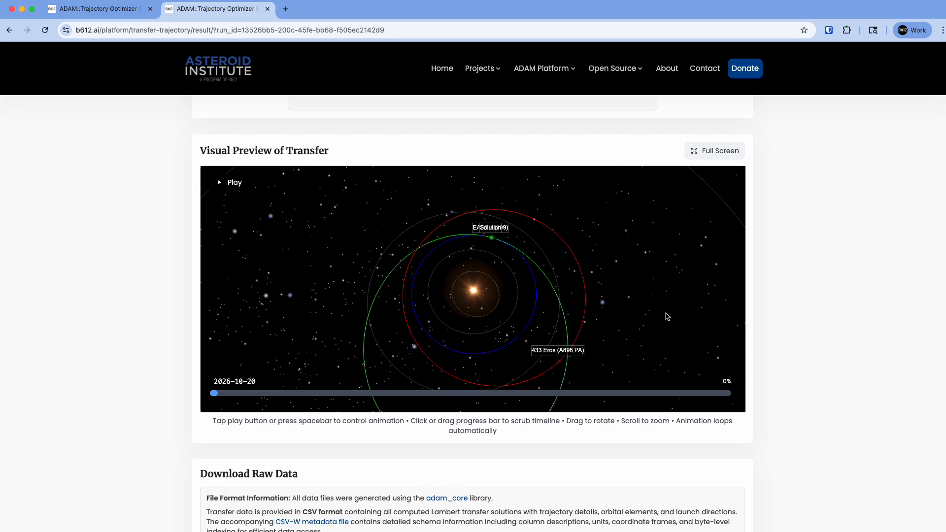
{"action": "left_click_drag", "start_coordinate": [656, 344], "coordinate": [667, 333]}
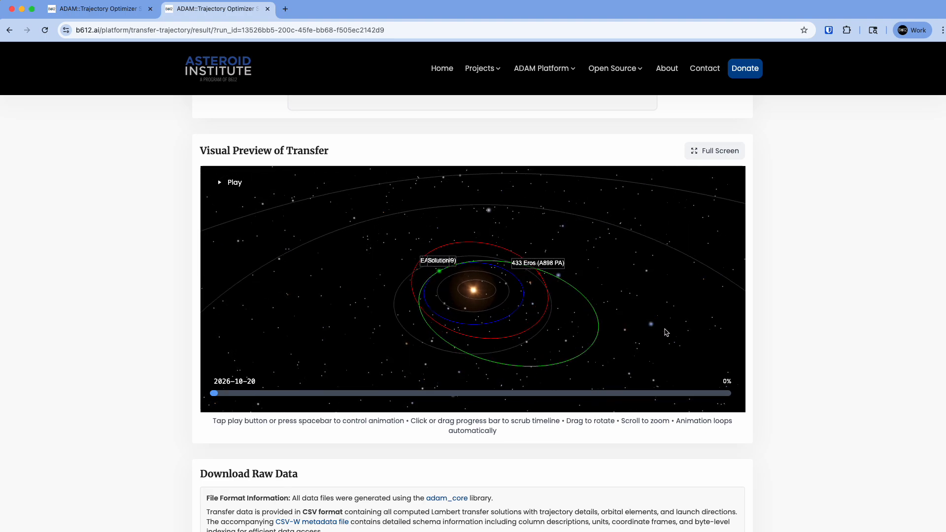
{"action": "scroll", "coordinate": [666, 333], "scroll_direction": "up", "scroll_amount": 2}
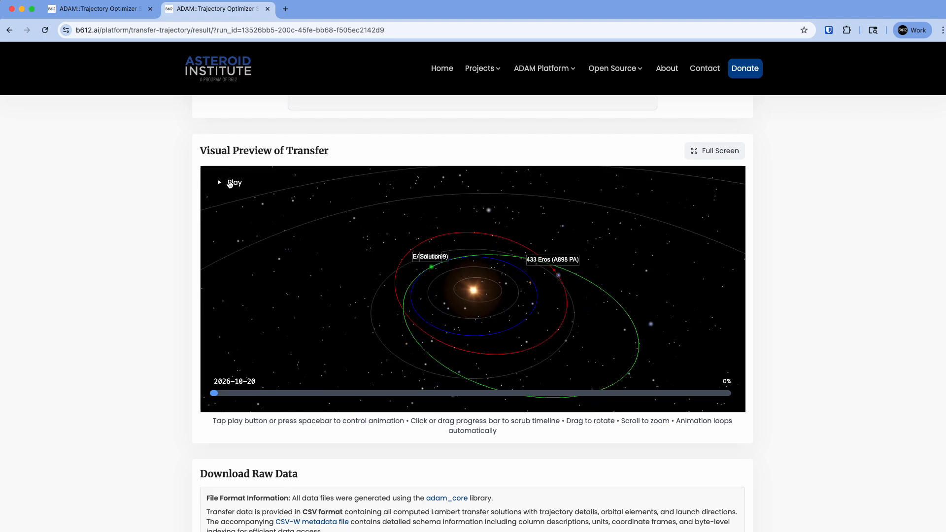
{"action": "left_click", "coordinate": [230, 183]}
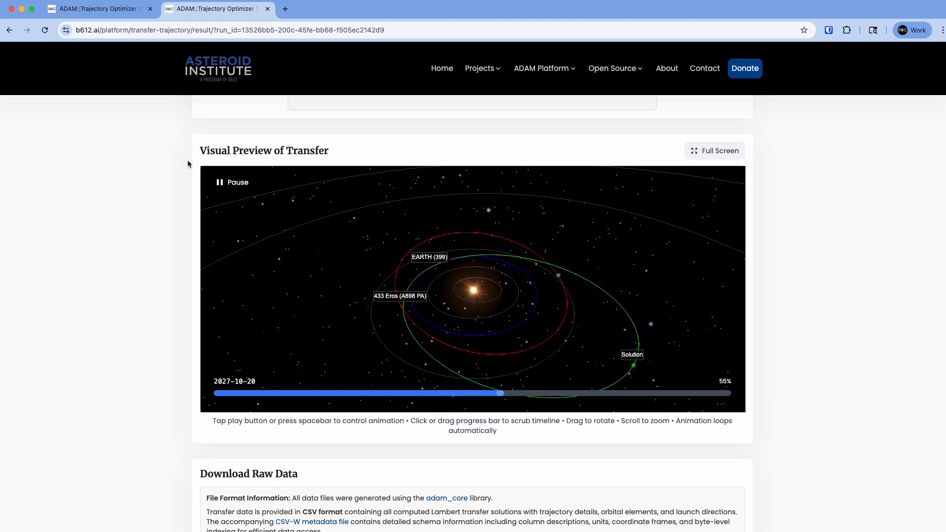
{"action": "key", "text": "space"}
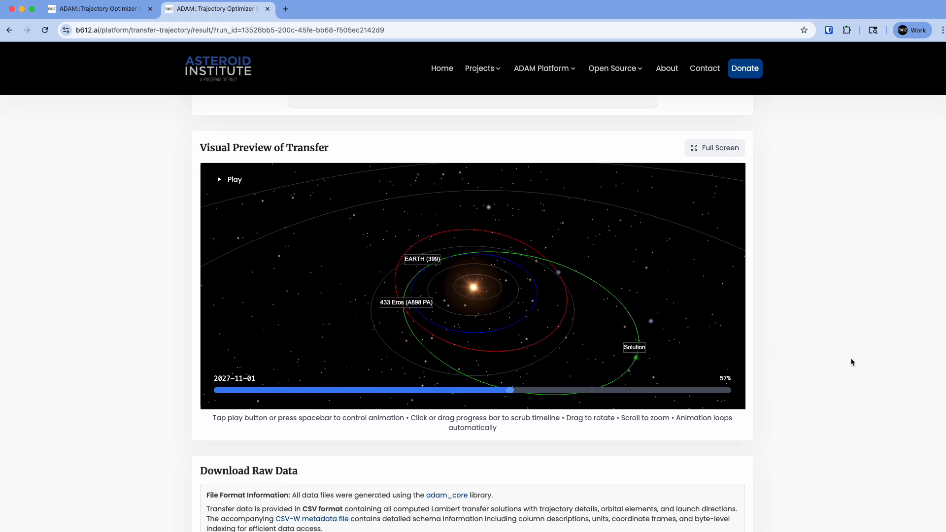
Step: Examine the raw data file formats and the available downloads, including the Lambert solutions and the departure and arrival body ephemerides
{"action": "scroll", "coordinate": [850, 358], "scroll_direction": "down", "scroll_amount": 3}
{"action": "scroll", "coordinate": [853, 344], "scroll_direction": "down", "scroll_amount": 2}
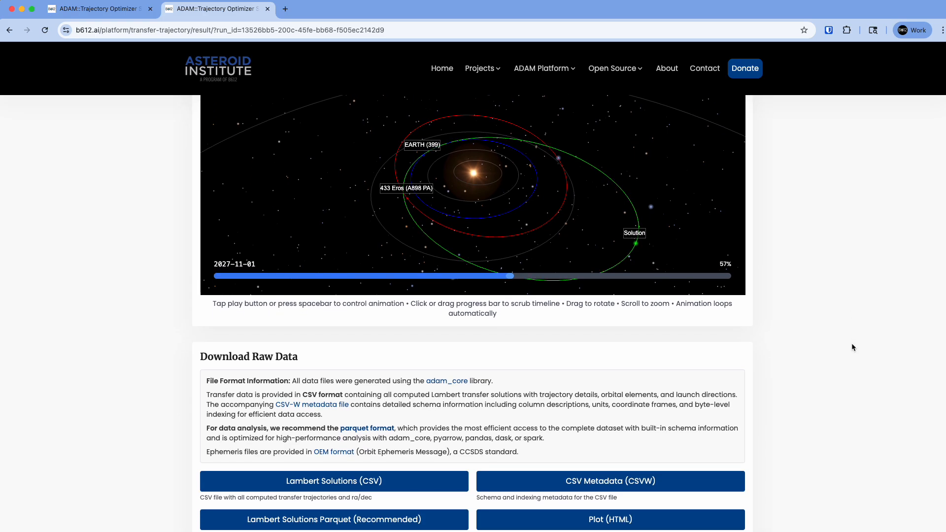
{"action": "scroll", "coordinate": [853, 348], "scroll_direction": "down", "scroll_amount": 4}
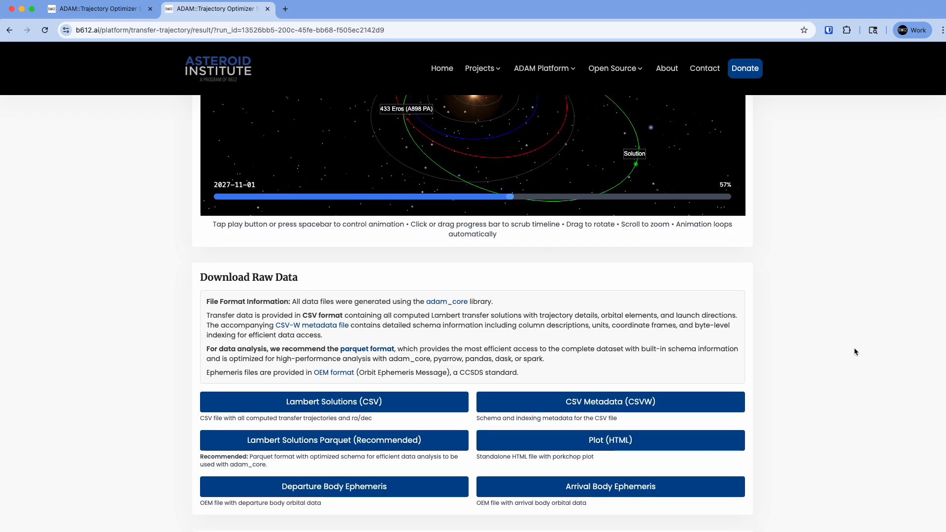
{"action": "scroll", "coordinate": [853, 347], "scroll_direction": "down", "scroll_amount": 1}
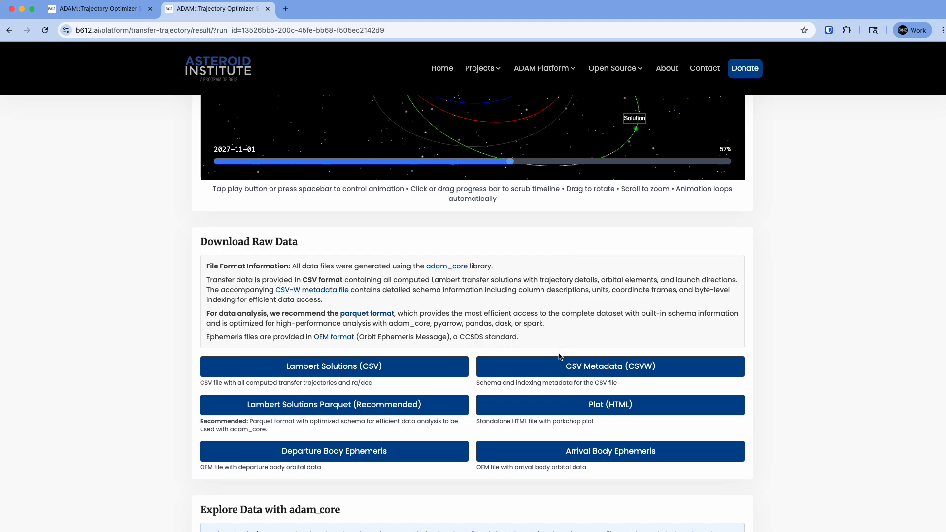
{"action": "left_click", "coordinate": [409, 458]}
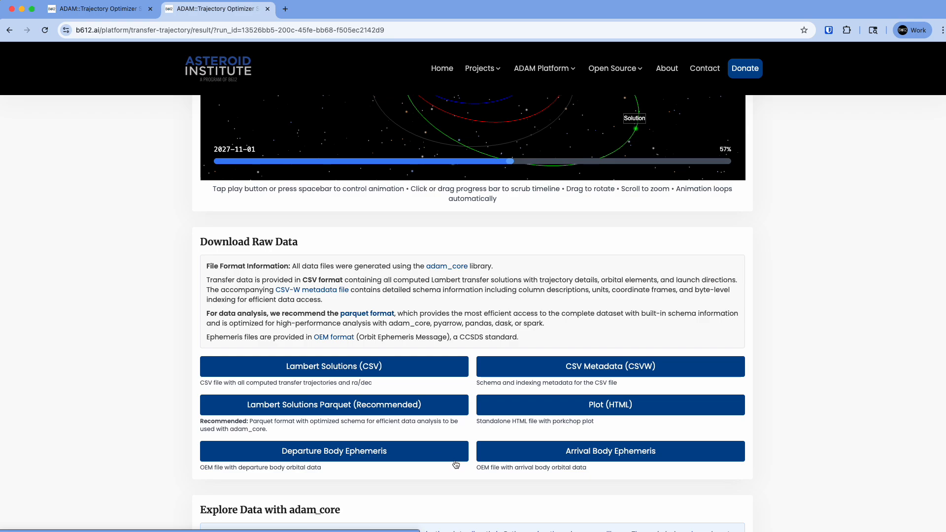
Step: Read through the Python example for loading and analyzing the Lambert solutions with adam_core, continuing to the end of its section
{"action": "scroll", "coordinate": [721, 404], "scroll_direction": "down", "scroll_amount": 6}
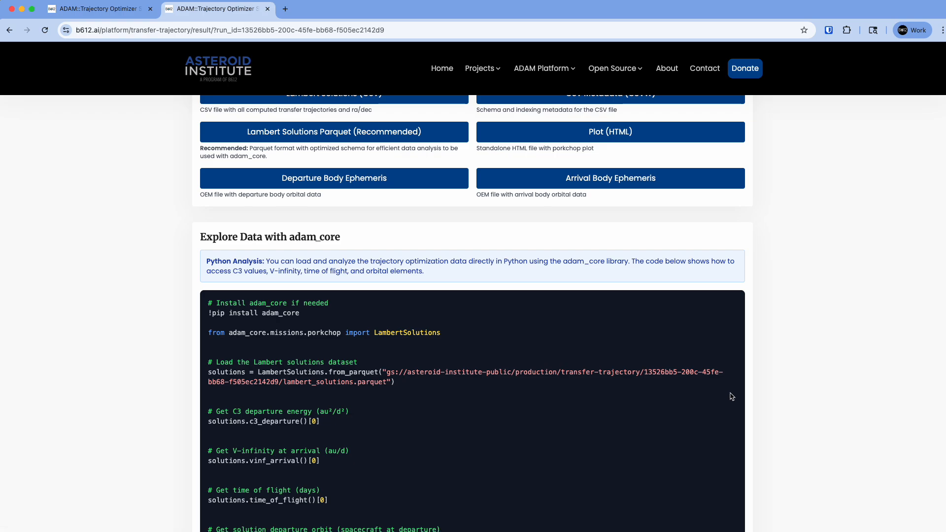
{"action": "scroll", "coordinate": [733, 382], "scroll_direction": "down", "scroll_amount": 3}
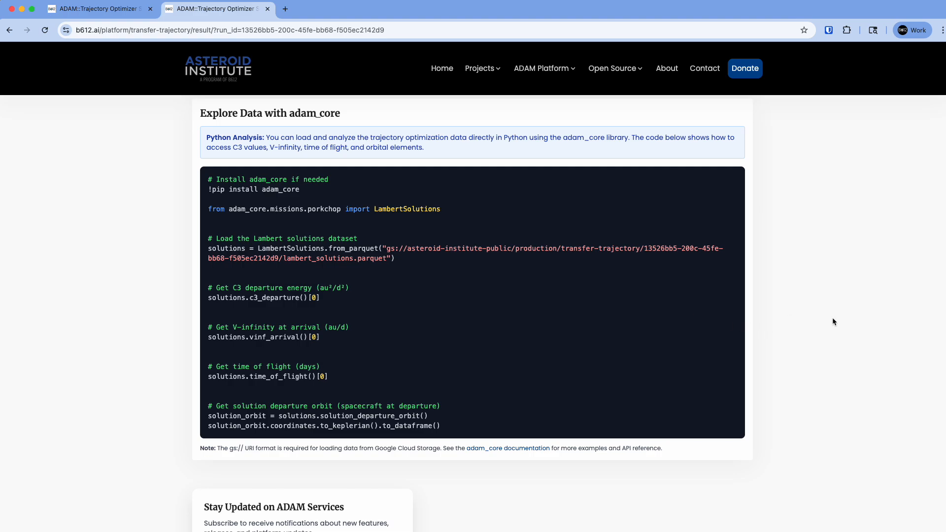
{"action": "scroll", "coordinate": [832, 322], "scroll_direction": "down", "scroll_amount": 1}
{"action": "scroll", "coordinate": [832, 321], "scroll_direction": "down", "scroll_amount": 3}
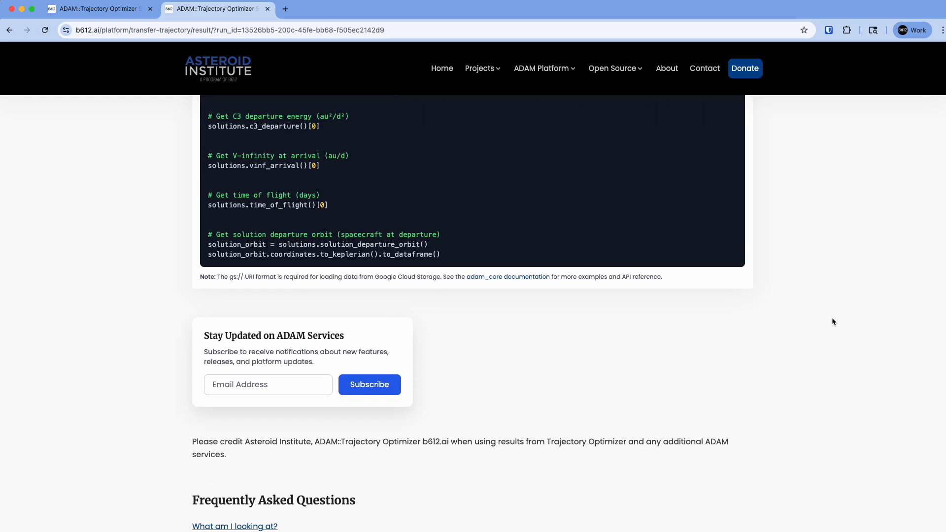